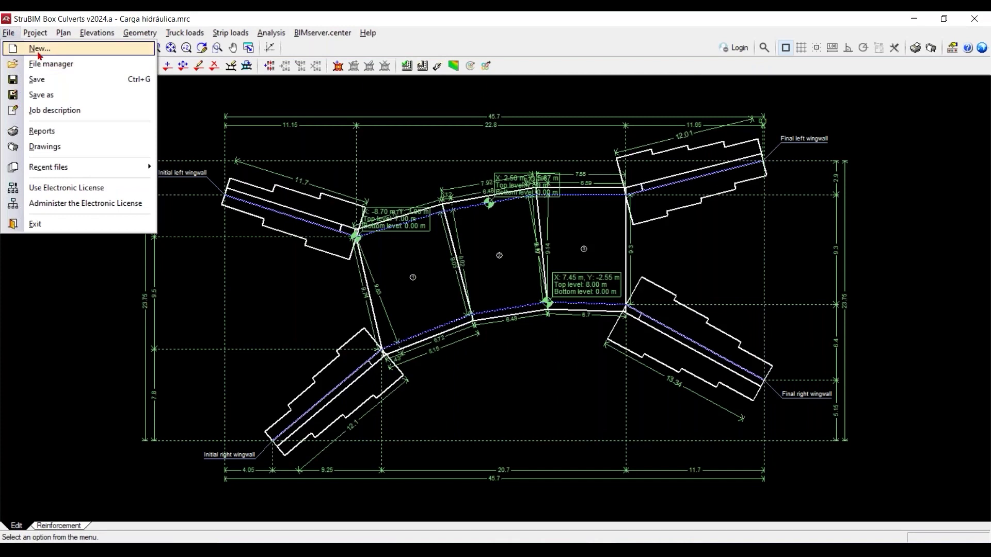
- Start a new job named XFGNXF and check its save folder
{"action": "left_click", "coordinate": [38, 51]}
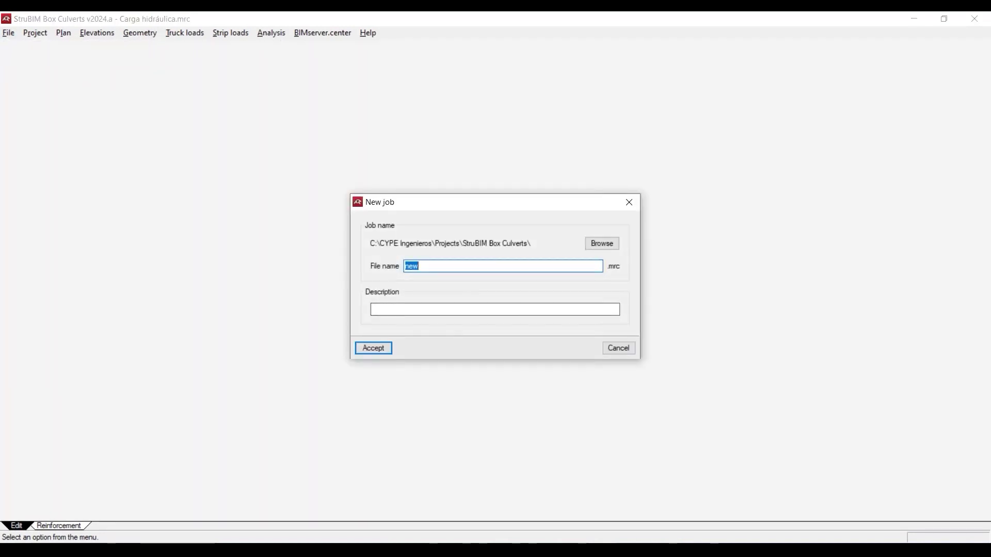
{"action": "type", "text": "XFGNXF"}
{"action": "left_click", "coordinate": [603, 244]}
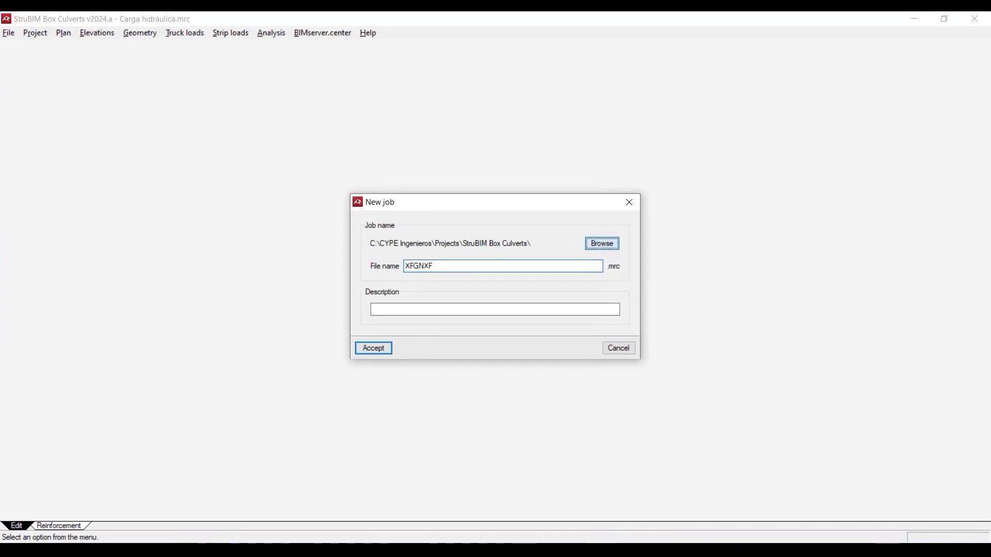
{"action": "left_click_drag", "start_coordinate": [648, 226], "coordinate": [655, 114]}
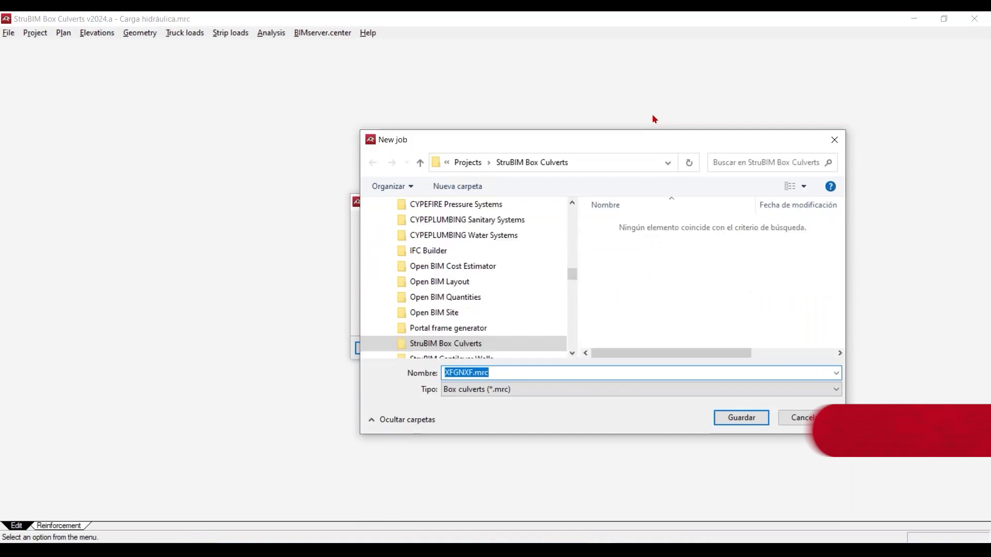
{"action": "key", "text": "Return"}
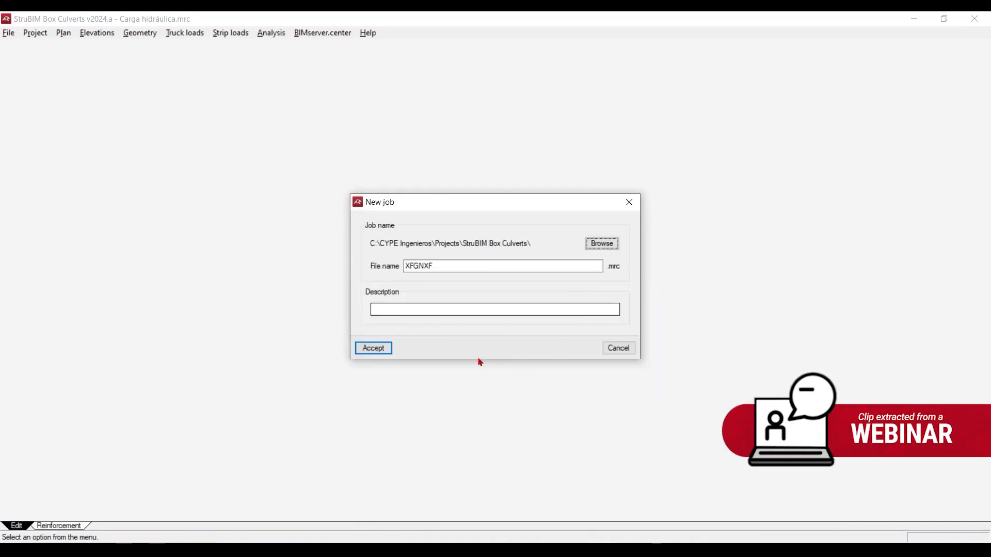
- Accept the job name XFGNXF and choose the assistant for straight box culverts
{"action": "left_click", "coordinate": [382, 346]}
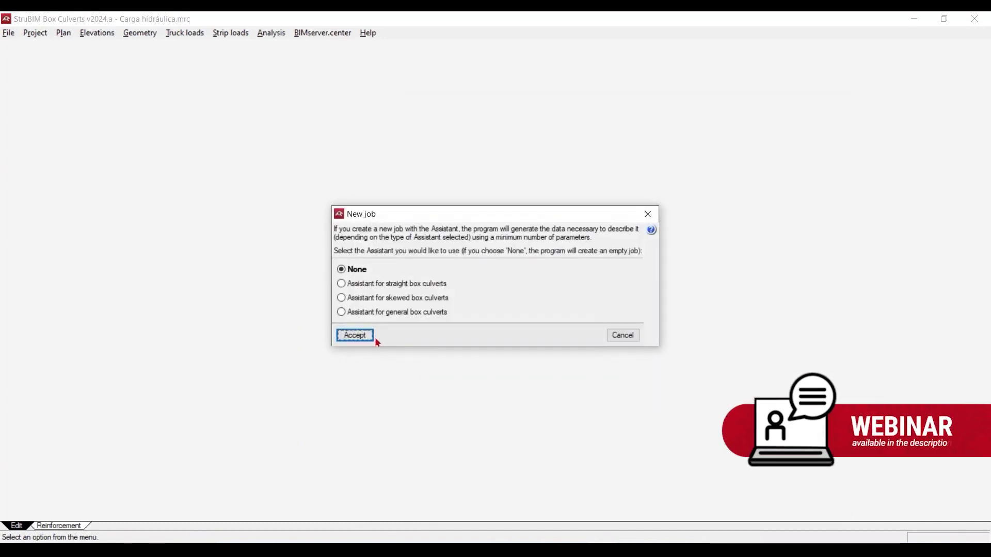
{"action": "left_click", "coordinate": [367, 284]}
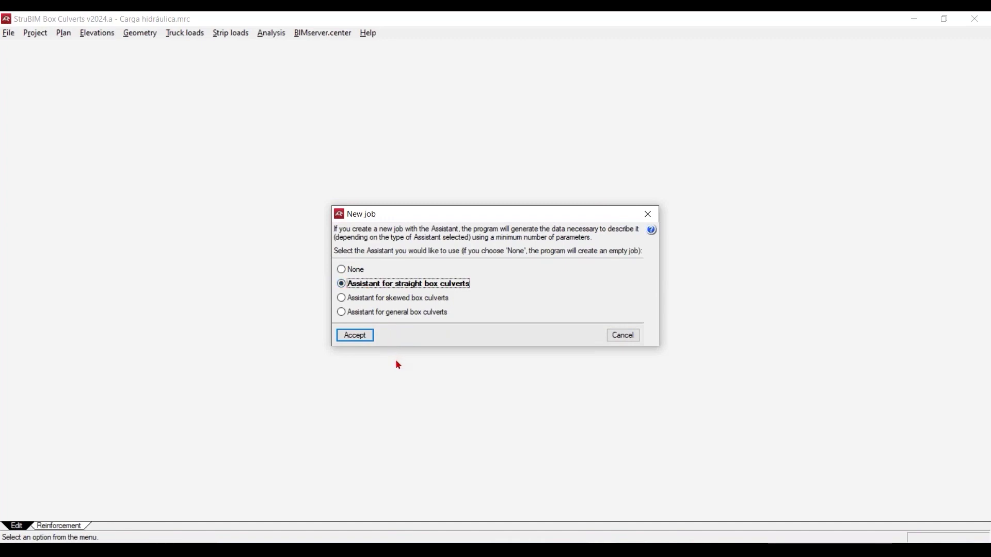
- Launch the assistant and enter internal height 5, clear span 6 and length axis 7 m
{"action": "left_click", "coordinate": [354, 336]}
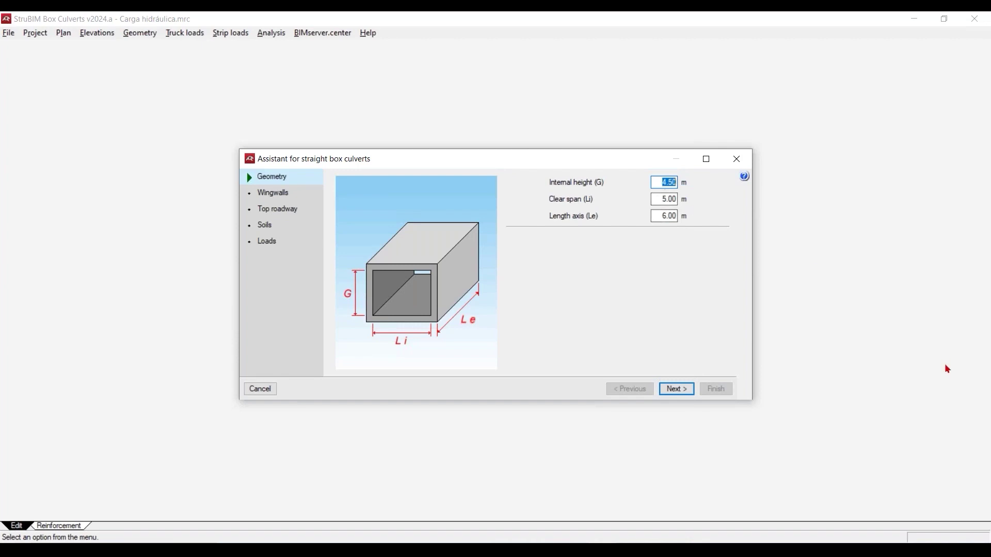
{"action": "type", "text": "5"}
{"action": "key", "text": "Tab"}
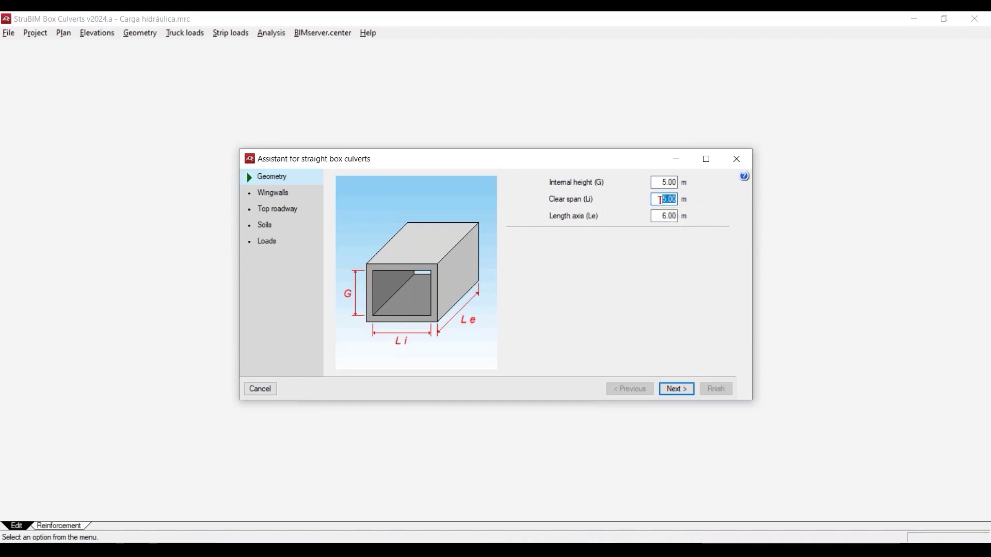
{"action": "type", "text": "6"}
{"action": "key", "text": "Tab"}
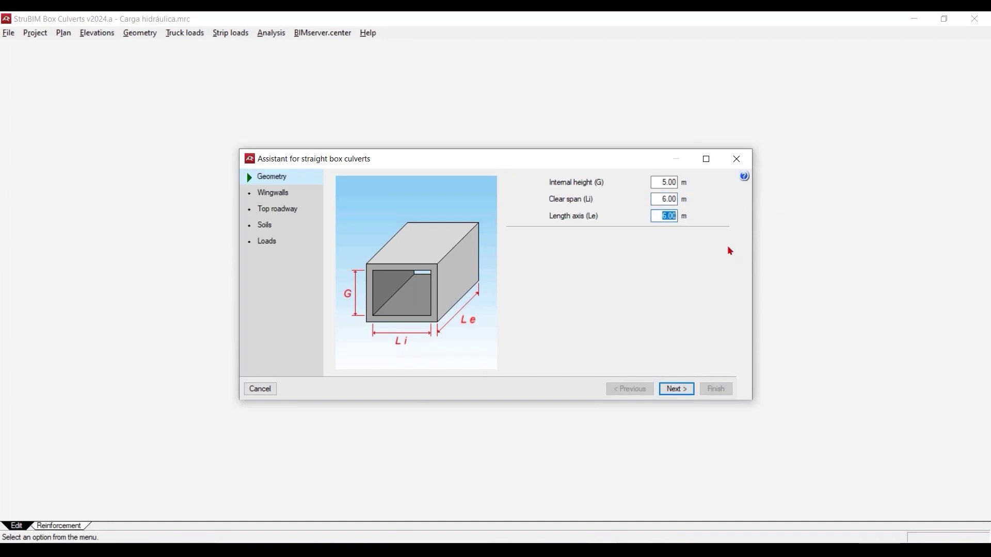
{"action": "type", "text": "7"}
{"action": "key", "text": "Tab"}
- On the Wingwalls page, set the angles of A1, A2, A3 and A4 to 45° each
{"action": "left_click", "coordinate": [677, 390]}
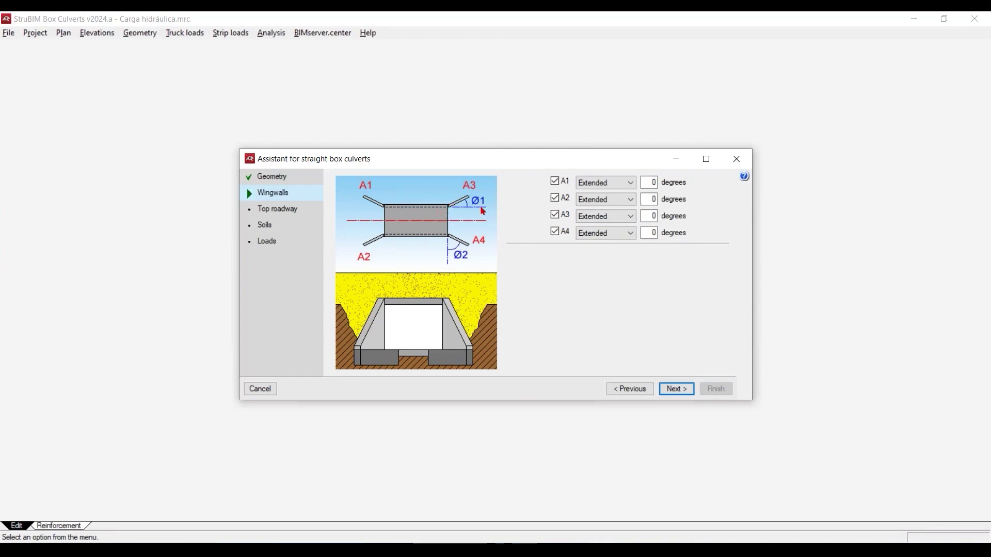
{"action": "left_click", "coordinate": [649, 183]}
{"action": "type", "text": "45"}
{"action": "key", "text": "Tab"}
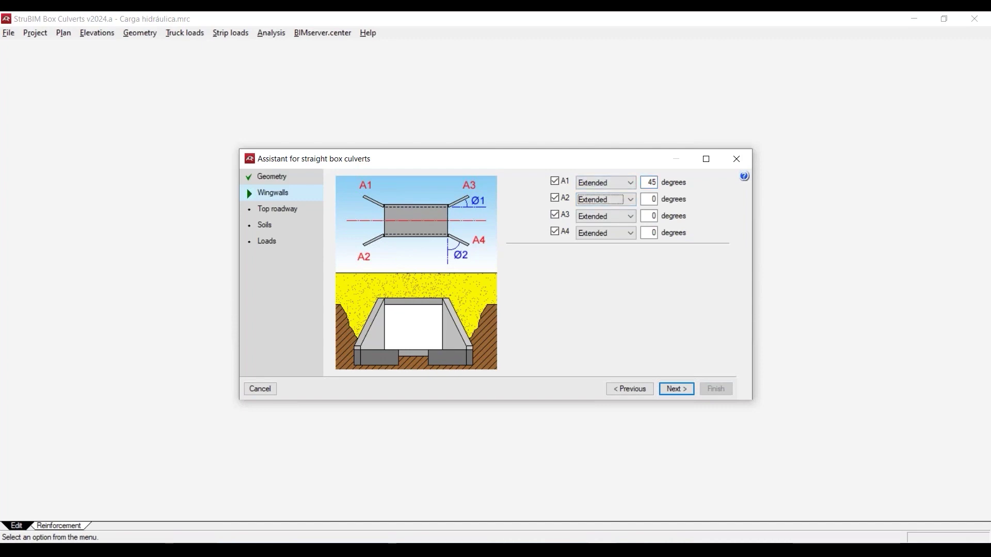
{"action": "key", "text": "Tab"}
{"action": "type", "text": "45"}
{"action": "key", "text": "Tab"}
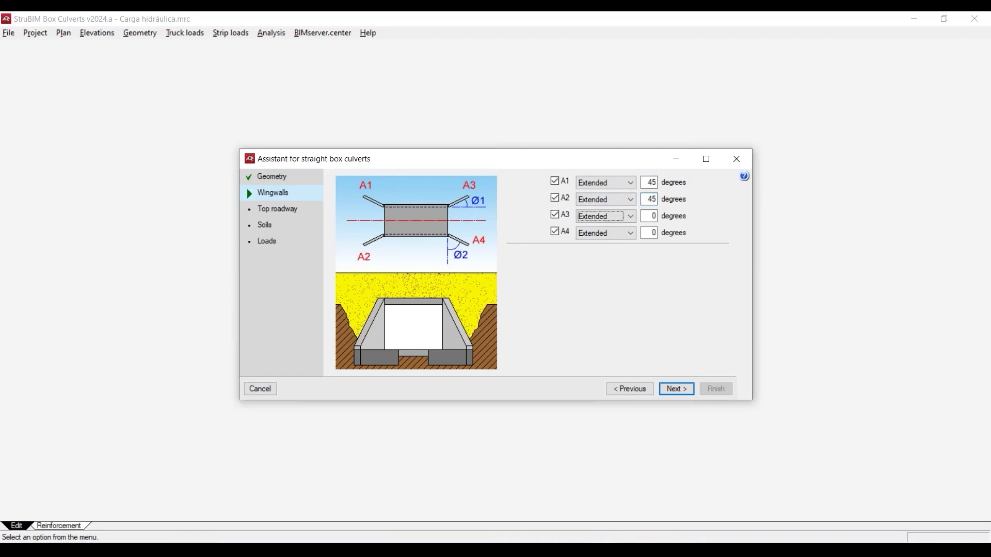
{"action": "key", "text": "Tab"}
{"action": "type", "text": "45"}
{"action": "key", "text": "Tab"}
{"action": "key", "text": "Tab"}
{"action": "type", "text": "45"}
{"action": "key", "text": "Tab"}
- On the Top roadway page, change Height above bottom slab (h) to 7 m
{"action": "left_click", "coordinate": [677, 389]}
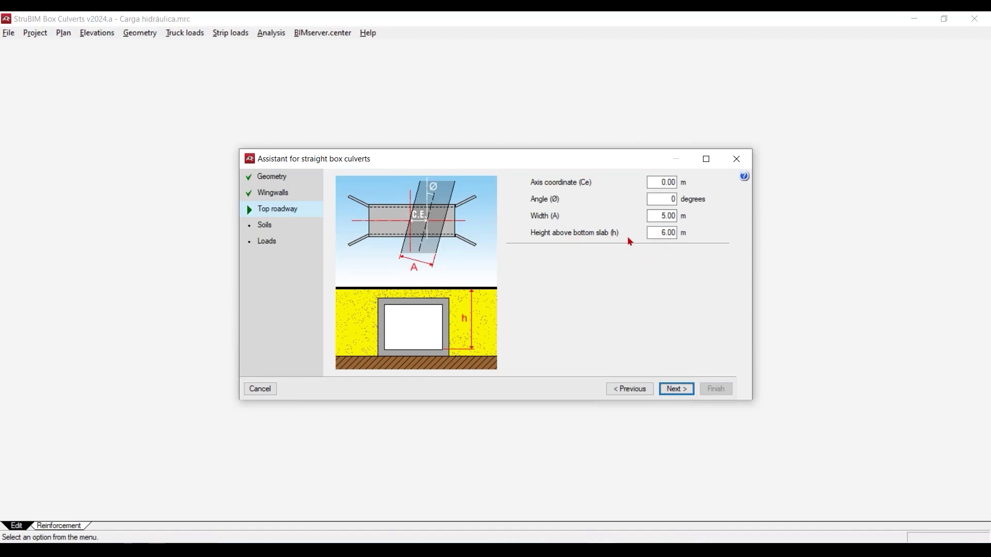
{"action": "left_click_drag", "start_coordinate": [655, 231], "coordinate": [766, 245]}
{"action": "type", "text": "7"}
{"action": "key", "text": "Tab"}
- On the Soils page, keep Dense sand as the base soil
{"action": "left_click", "coordinate": [679, 389]}
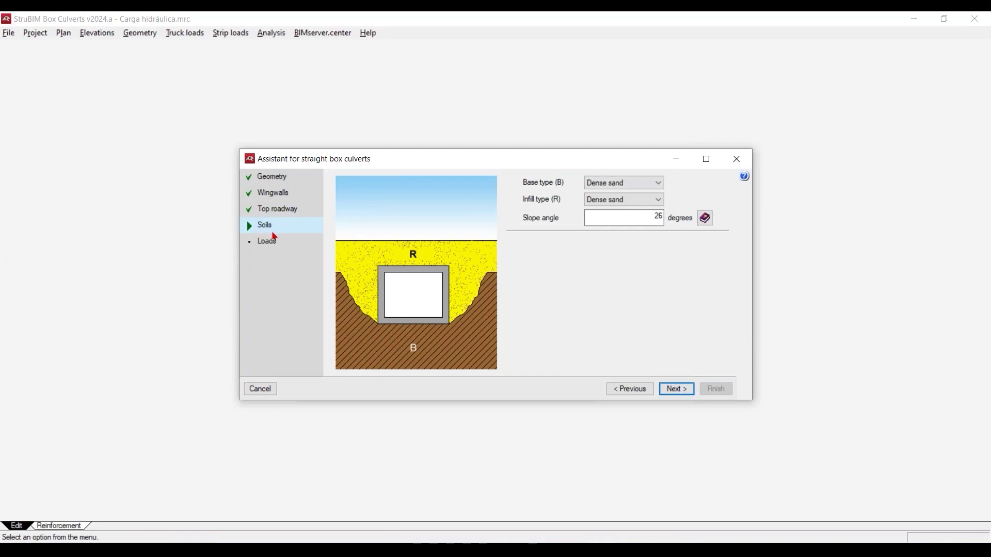
{"action": "left_click", "coordinate": [657, 184]}
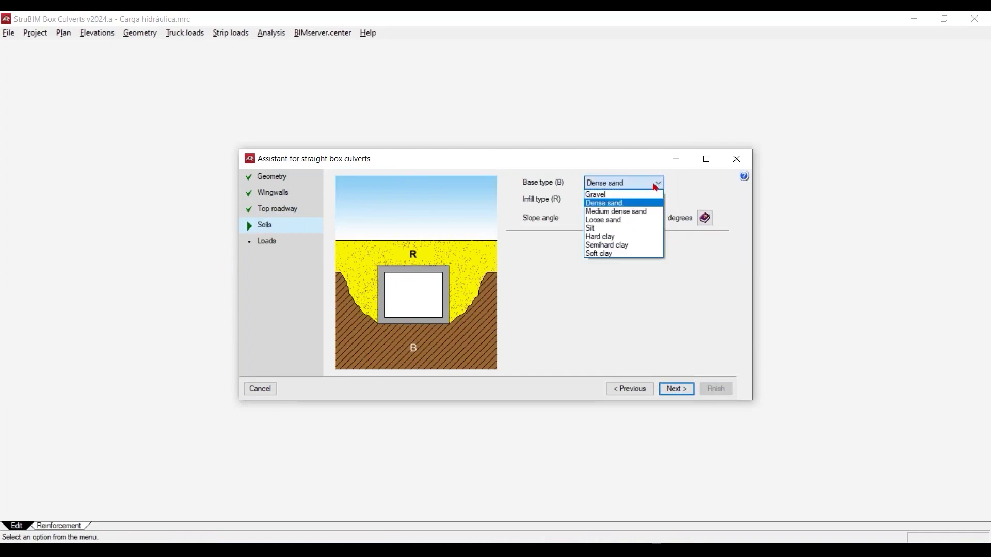
{"action": "left_click", "coordinate": [632, 204]}
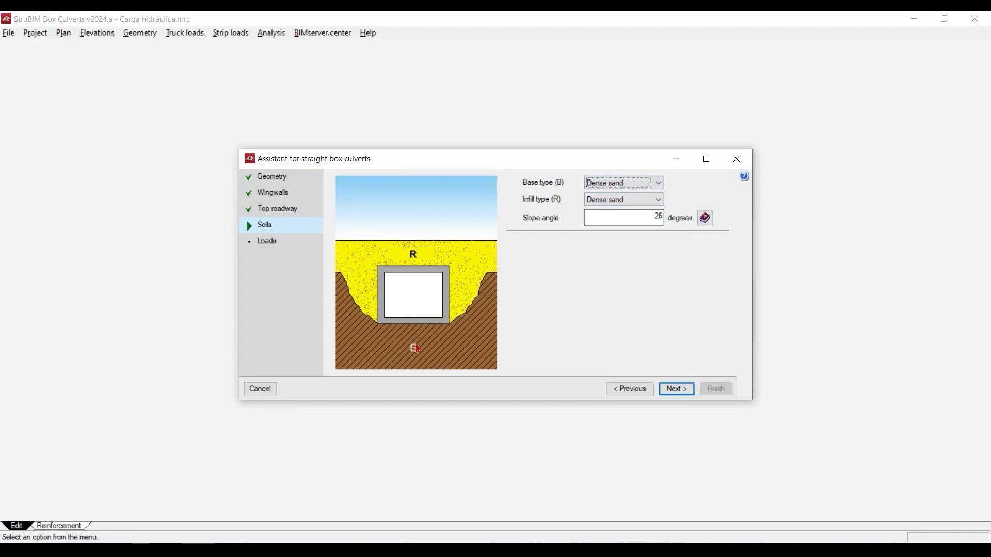
{"action": "left_click", "coordinate": [658, 183]}
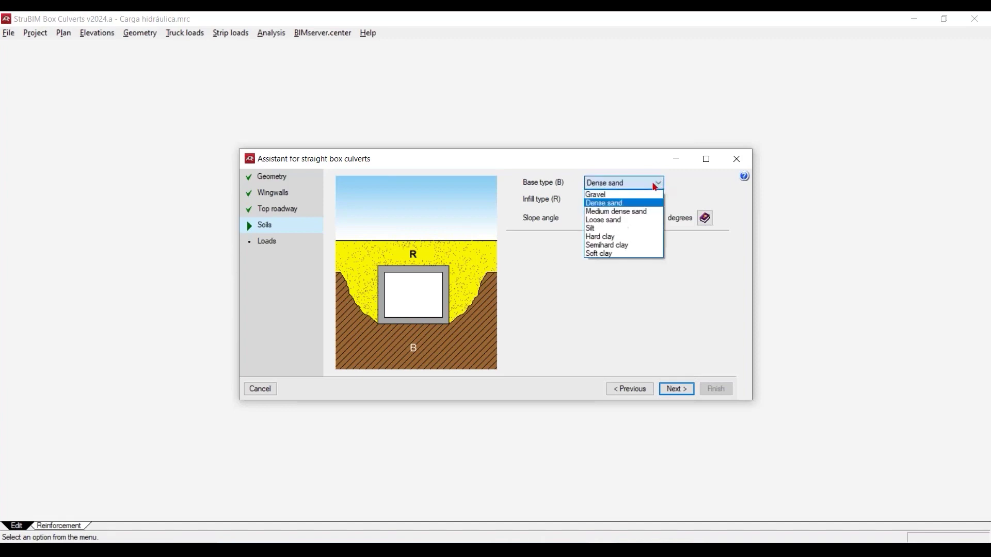
{"action": "left_click", "coordinate": [634, 205]}
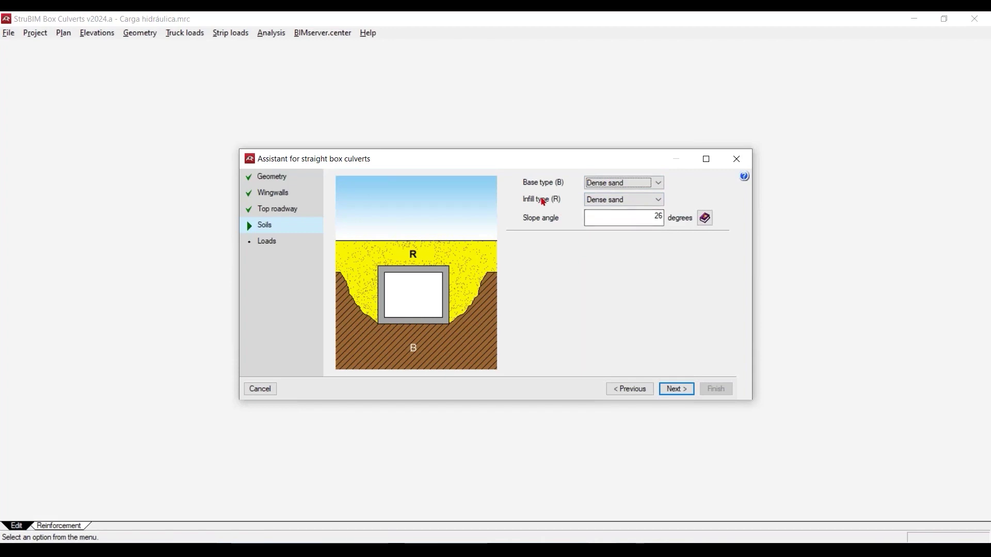
- Make the infill Medium dense sand and read the 26° slope angle information
{"action": "left_click", "coordinate": [649, 201]}
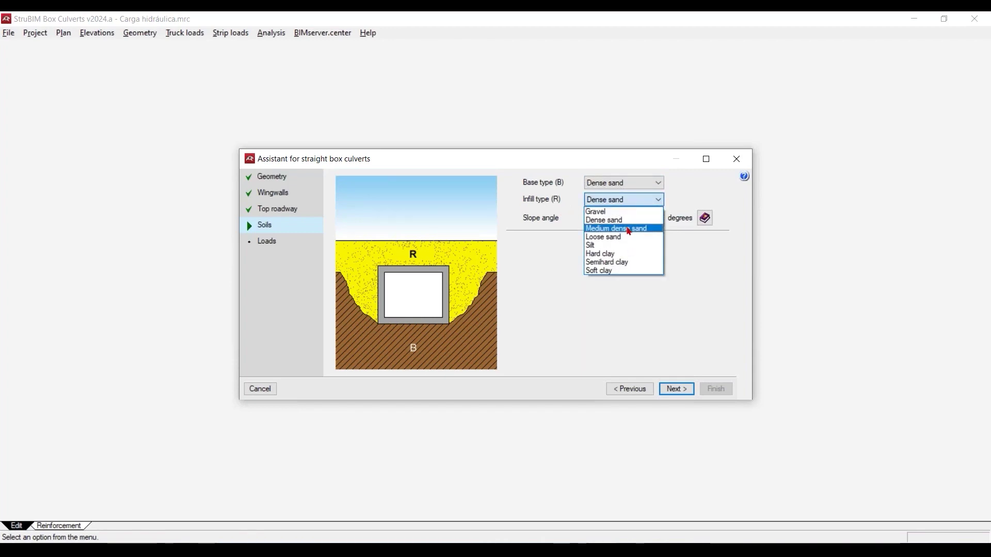
{"action": "left_click", "coordinate": [627, 229]}
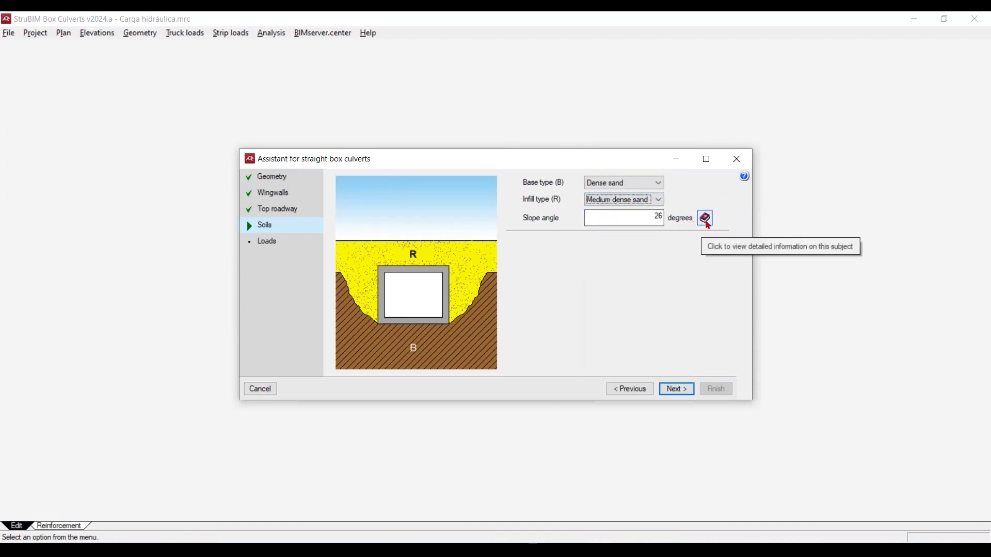
{"action": "left_click", "coordinate": [705, 219]}
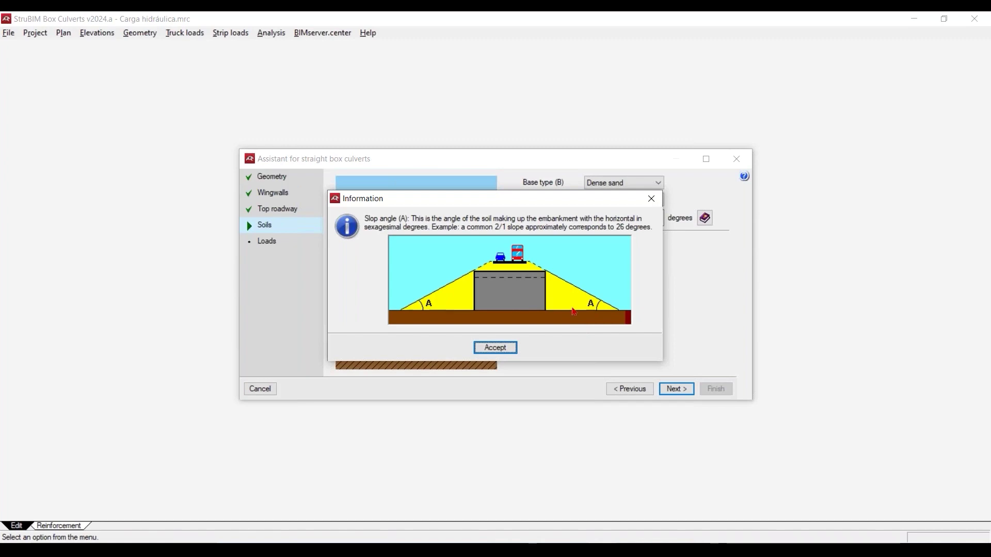
{"action": "left_click", "coordinate": [503, 348]}
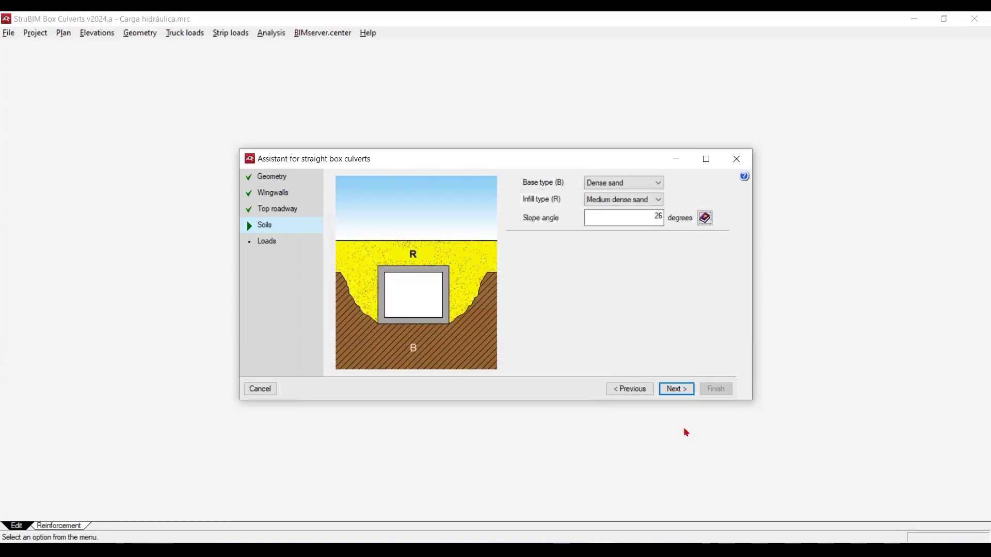
- On the Loads page, keep IAP-98 truck loads and the 0.42 t/m² surcharge, then finish
{"action": "left_click", "coordinate": [676, 391]}
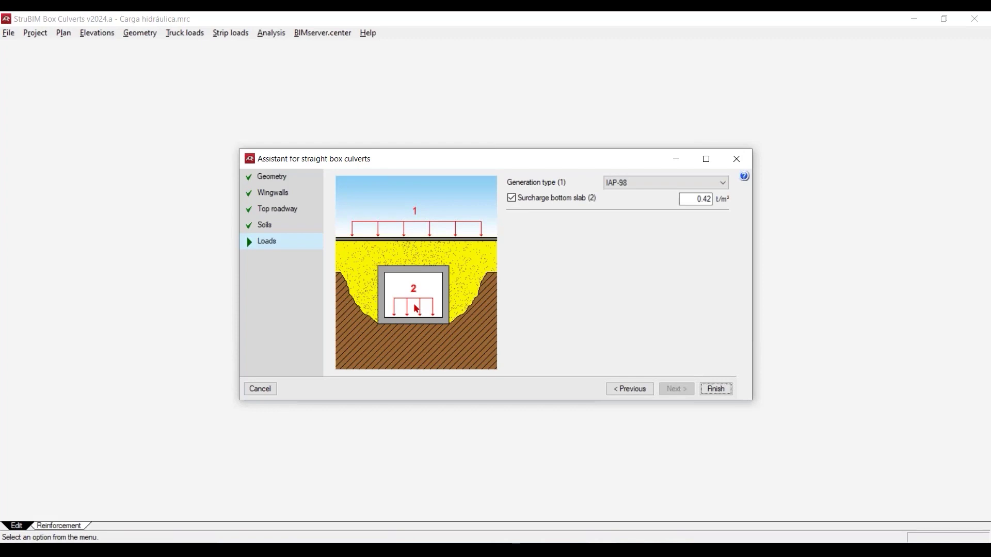
{"action": "left_click", "coordinate": [707, 184]}
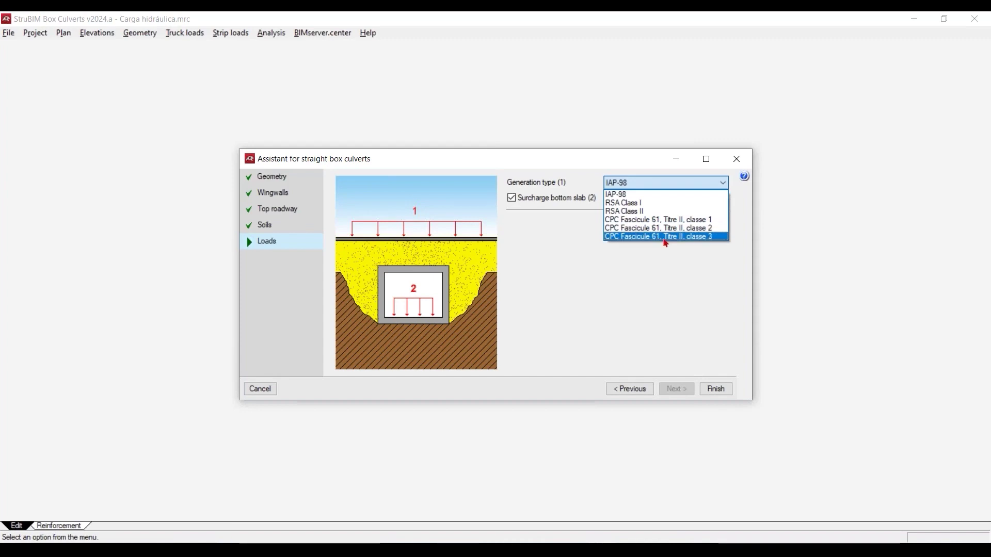
{"action": "left_click", "coordinate": [636, 196]}
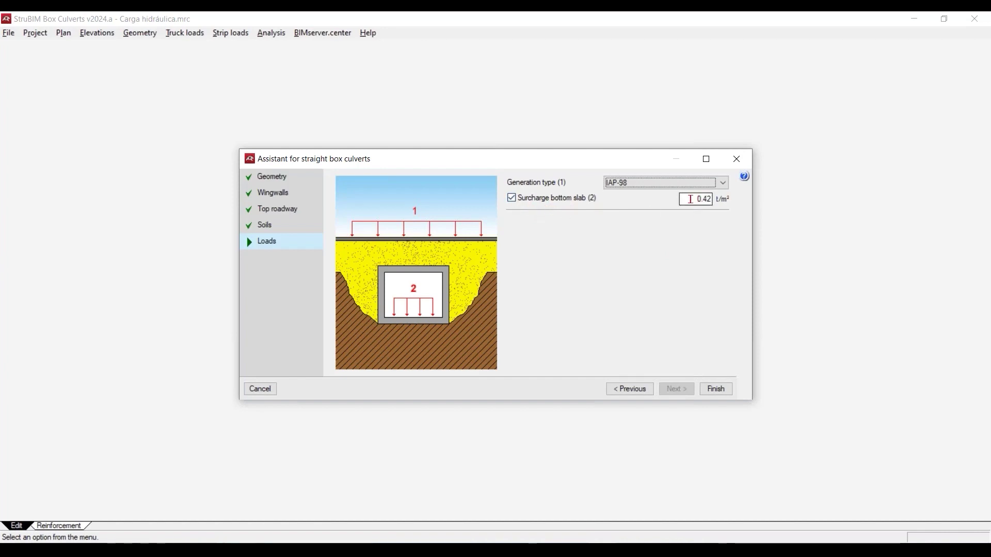
{"action": "double_click", "coordinate": [708, 199]}
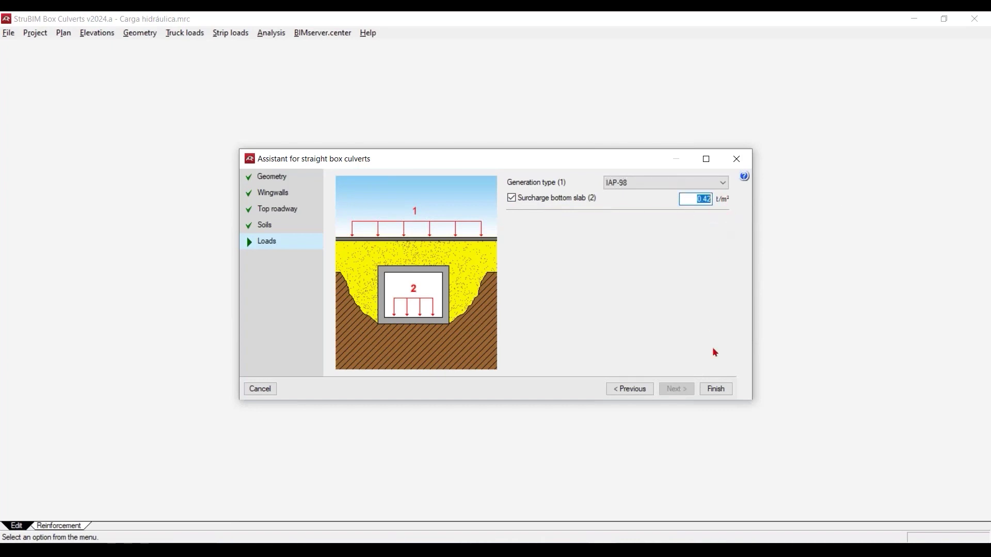
{"action": "left_click", "coordinate": [721, 389]}
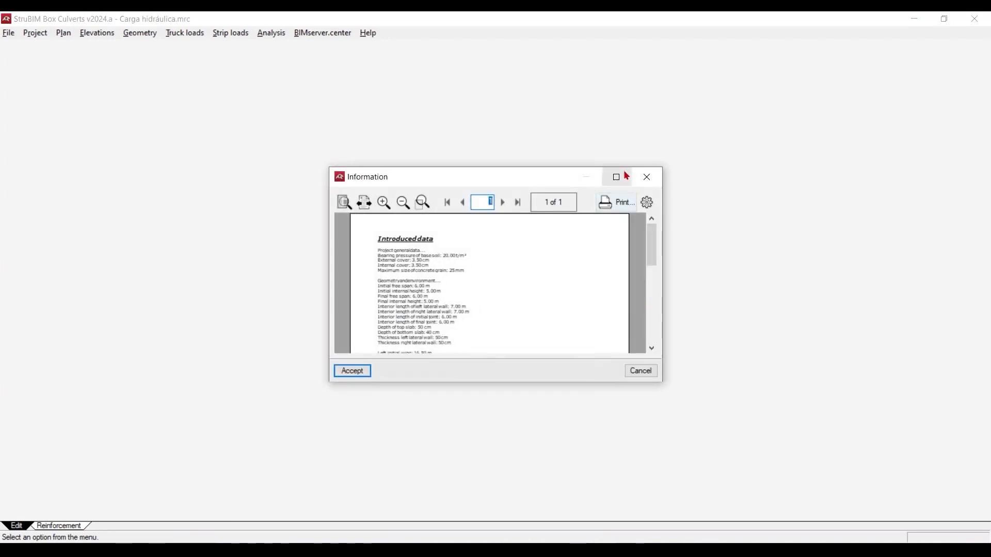
- Maximize the Introduced data report, fit it to page width, scroll through it, and close it
{"action": "left_click", "coordinate": [617, 177]}
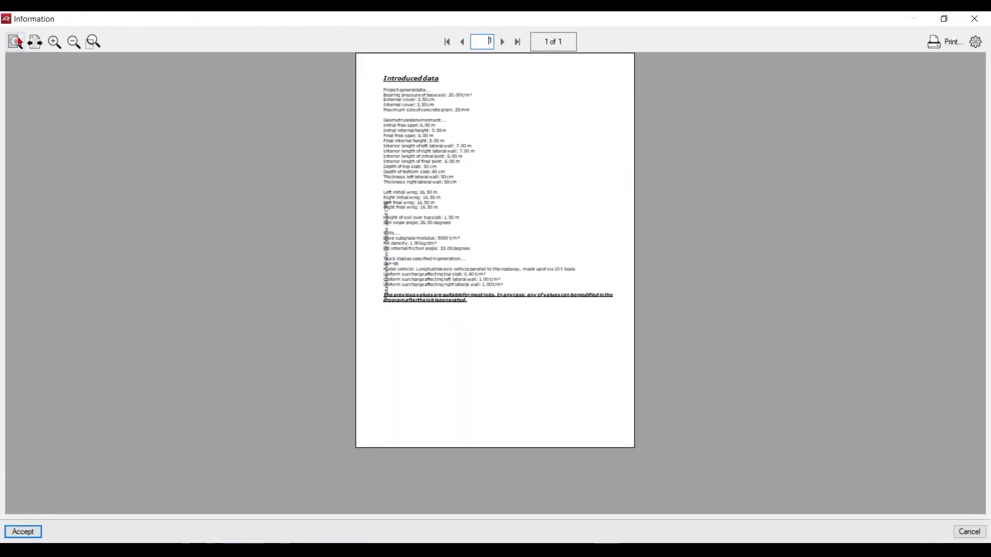
{"action": "left_click", "coordinate": [34, 41]}
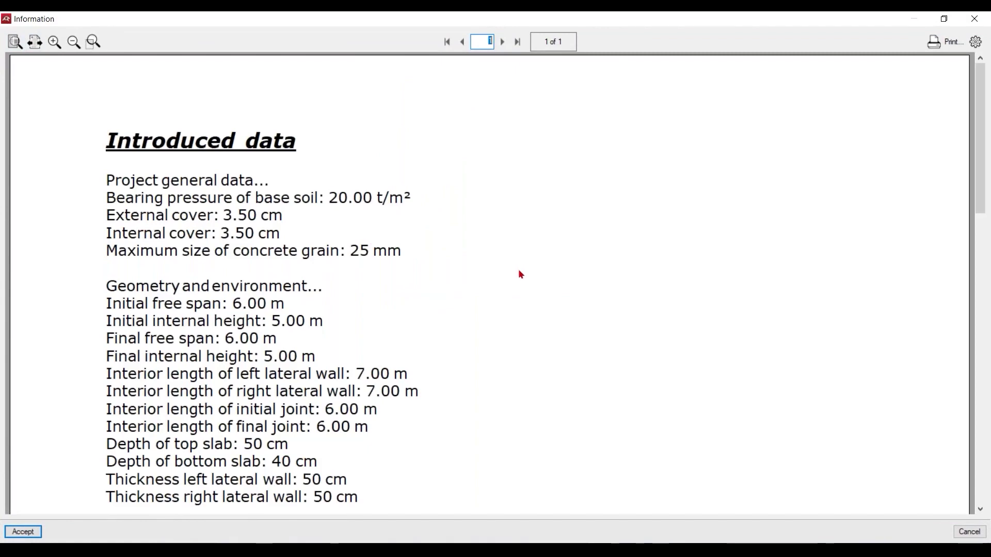
{"action": "scroll", "coordinate": [518, 279], "scroll_direction": "down", "scroll_amount": 3}
{"action": "scroll", "coordinate": [519, 287], "scroll_direction": "down", "scroll_amount": 10}
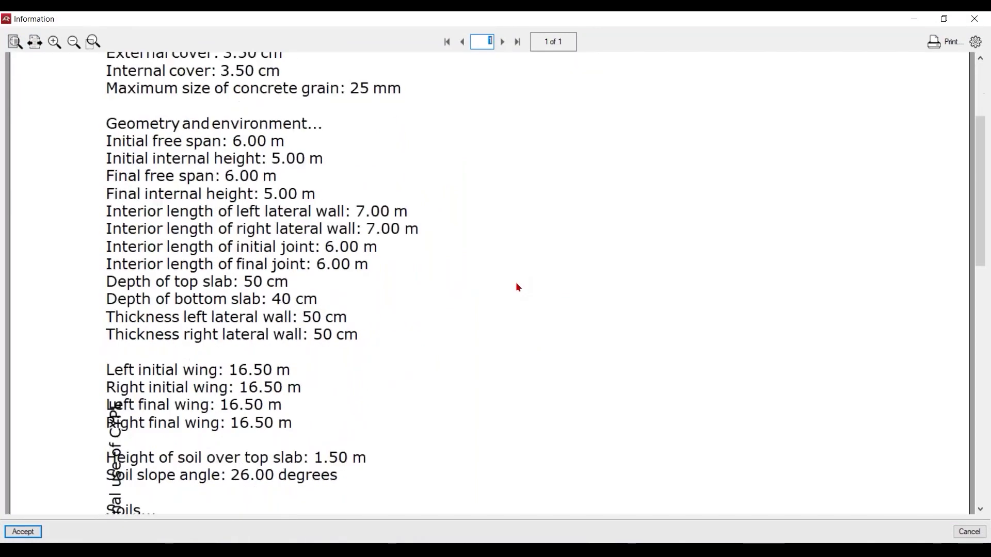
{"action": "scroll", "coordinate": [519, 287], "scroll_direction": "down", "scroll_amount": 10}
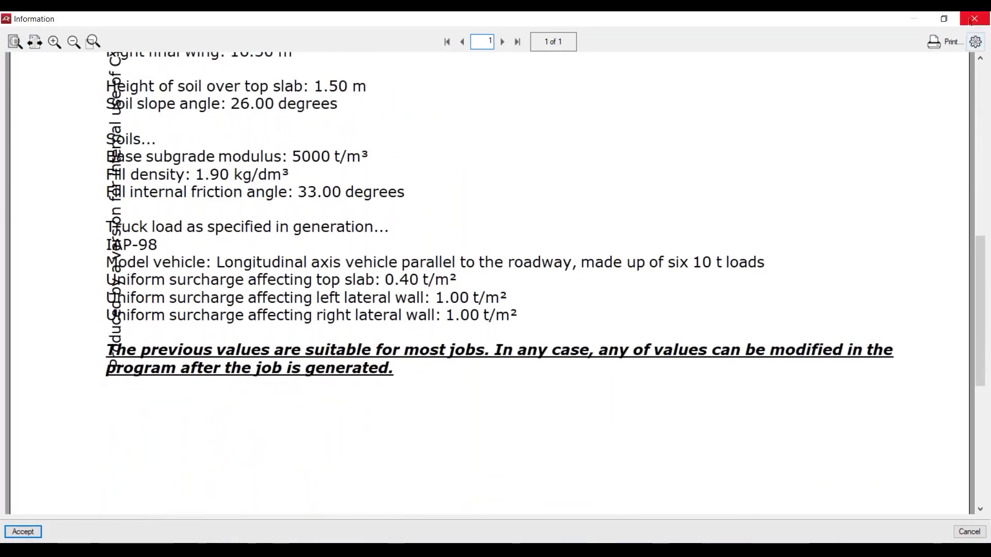
{"action": "key", "text": "Return"}
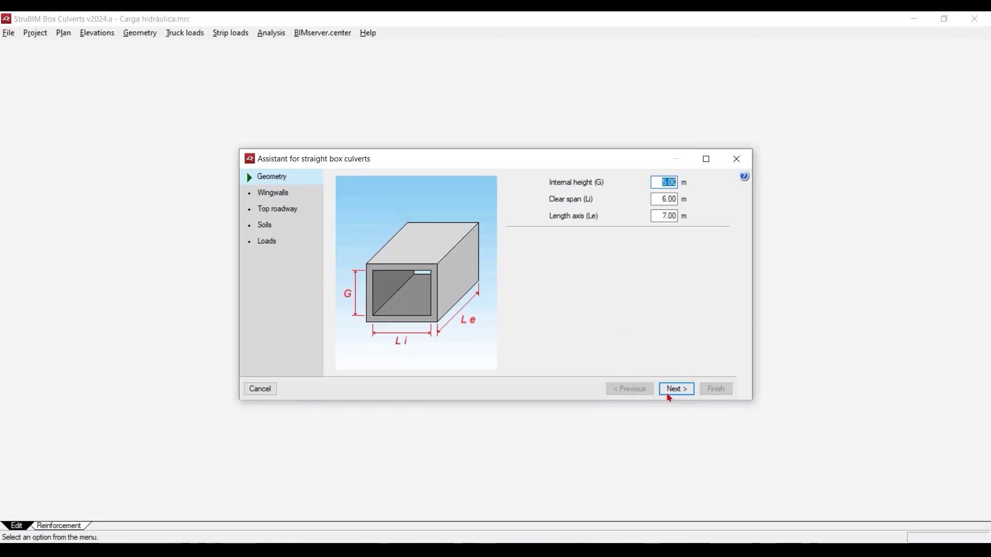
- Step through Geometry, Wingwalls, Top roadway, Soils and Loads, finish, and accept the data report
{"action": "left_click", "coordinate": [683, 391]}
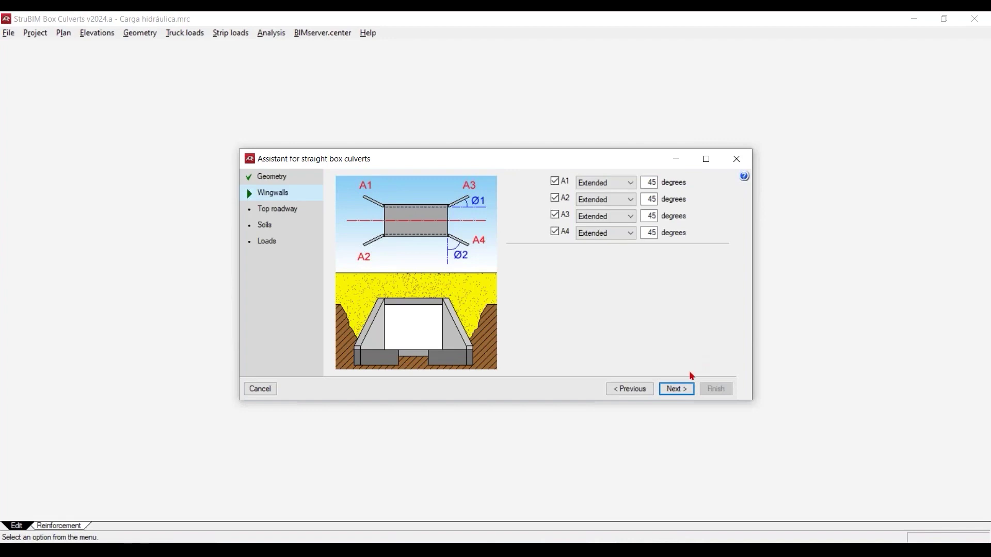
{"action": "left_click", "coordinate": [686, 390]}
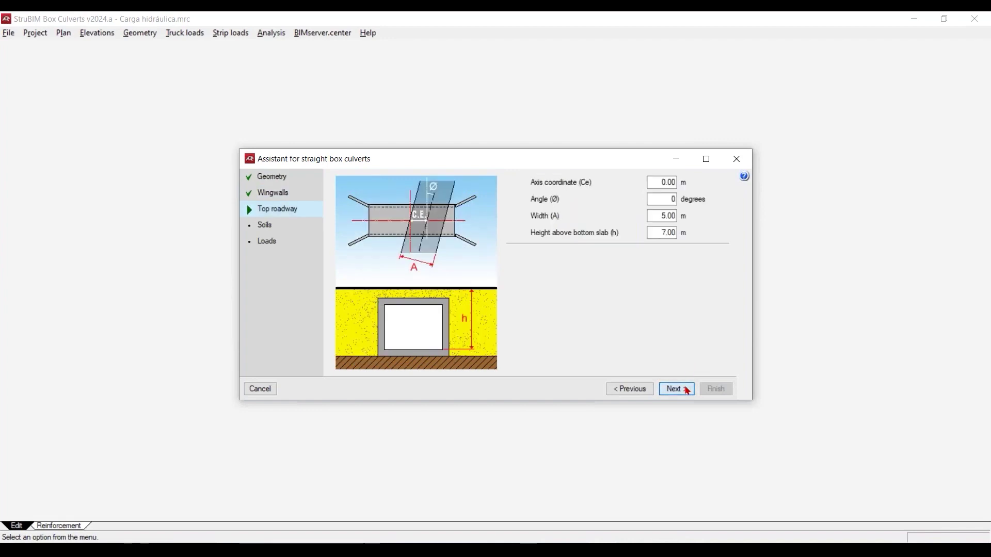
{"action": "left_click", "coordinate": [687, 390]}
{"action": "left_click", "coordinate": [688, 390]}
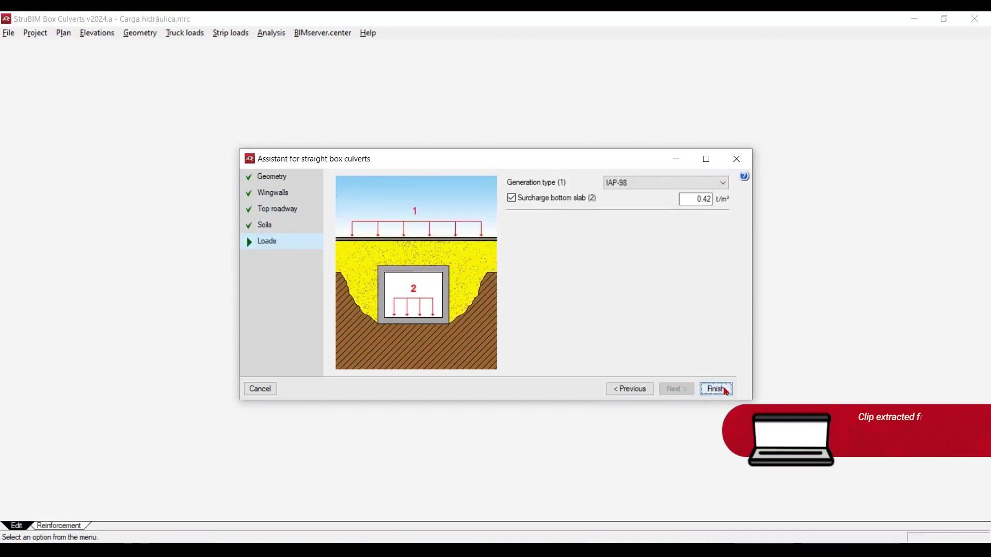
{"action": "left_click", "coordinate": [717, 388]}
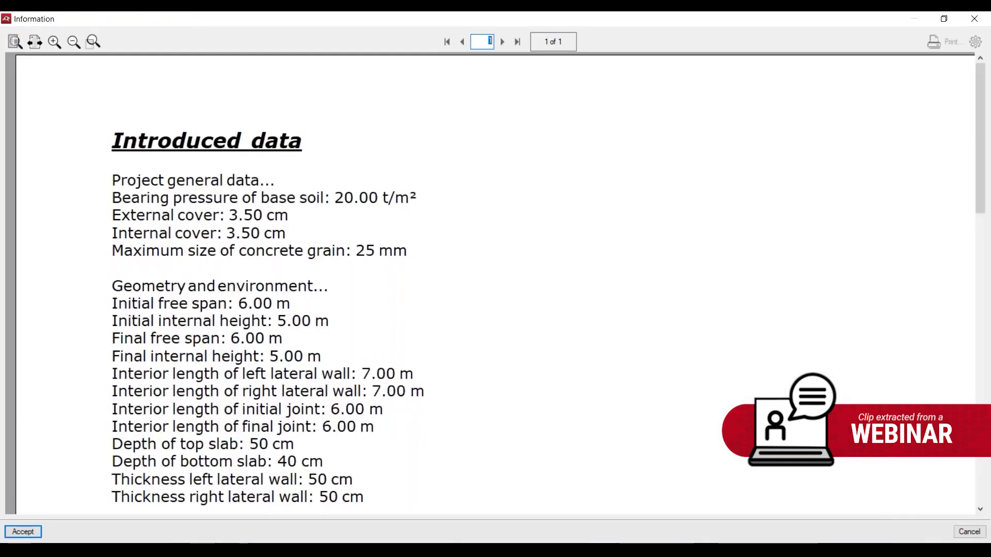
{"action": "left_click", "coordinate": [22, 532]}
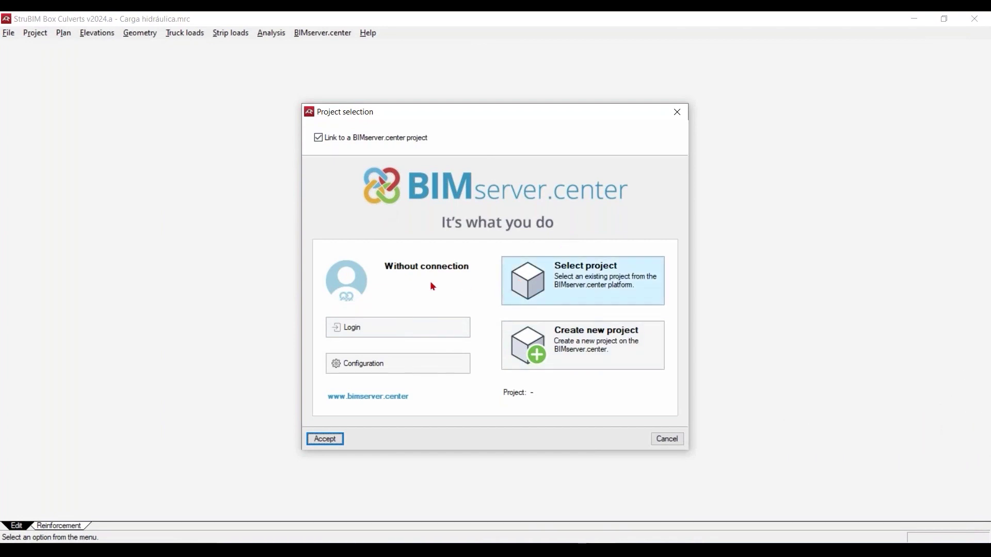
- Open job XFGNXF without a BIMserver.center project link and display it in 3D
{"action": "left_click", "coordinate": [318, 138]}
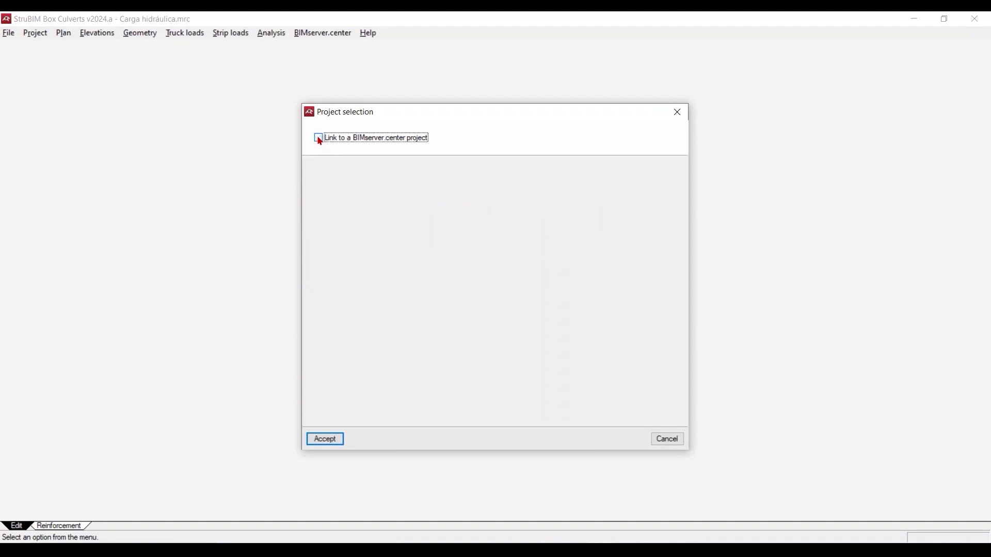
{"action": "left_click", "coordinate": [326, 440]}
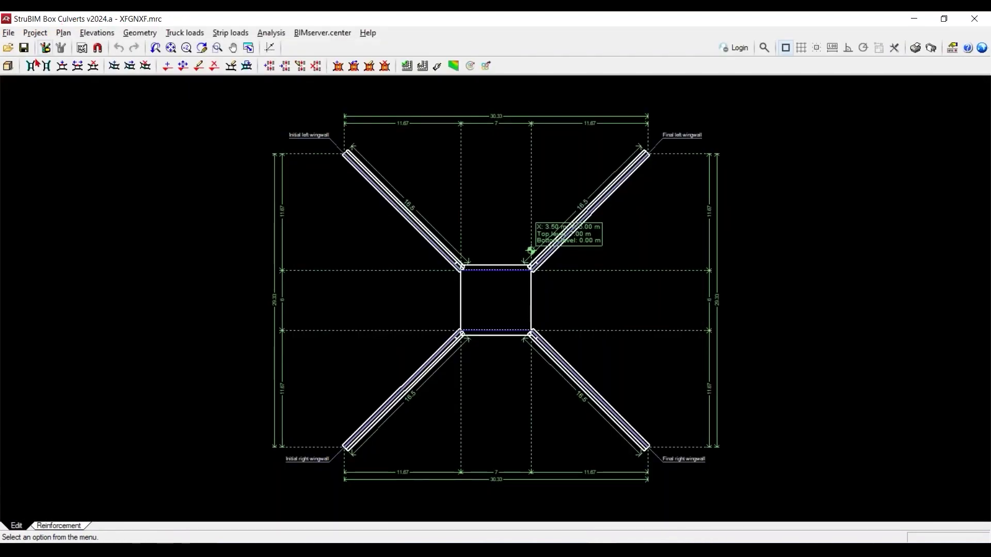
{"action": "left_click", "coordinate": [8, 68]}
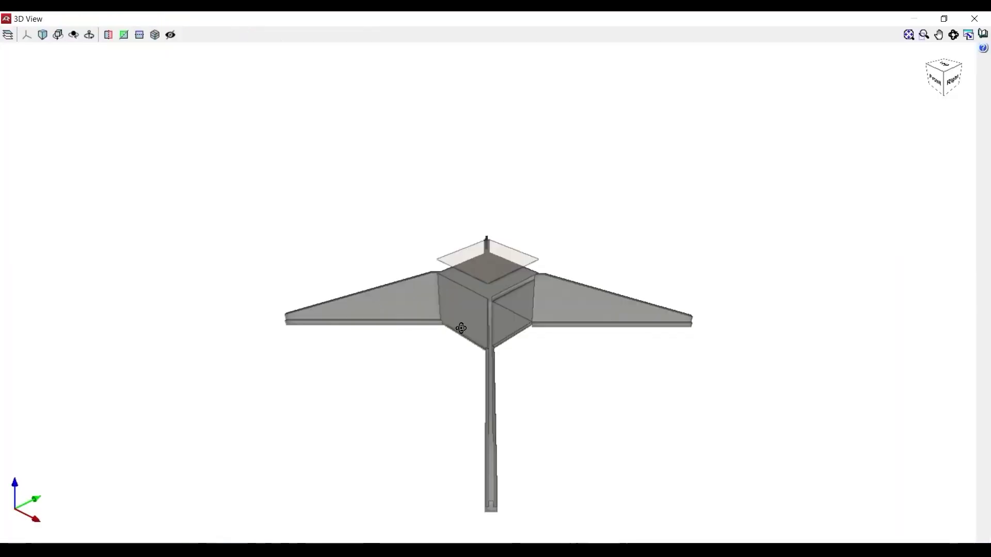